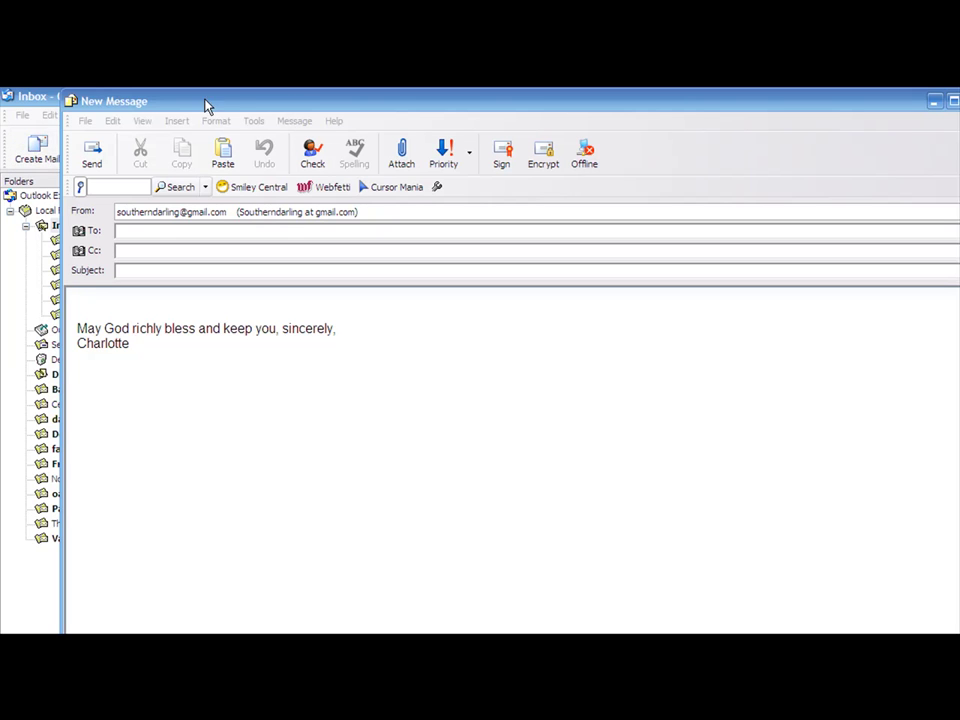
Drag the New Message compose window over to the left edge of the screen
drag(266, 104, 211, 101)
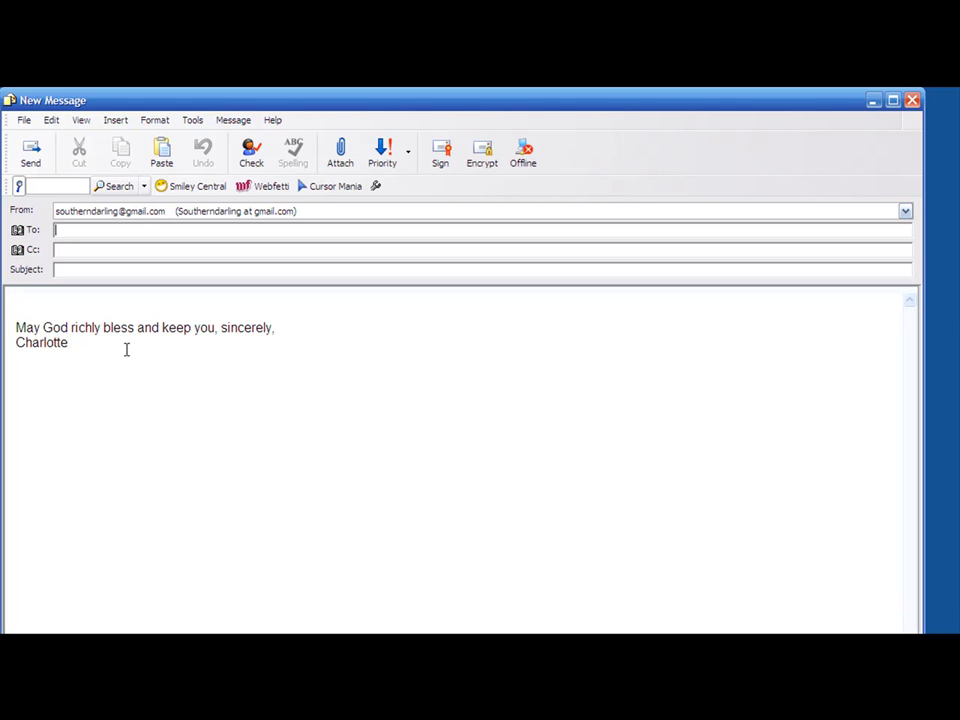
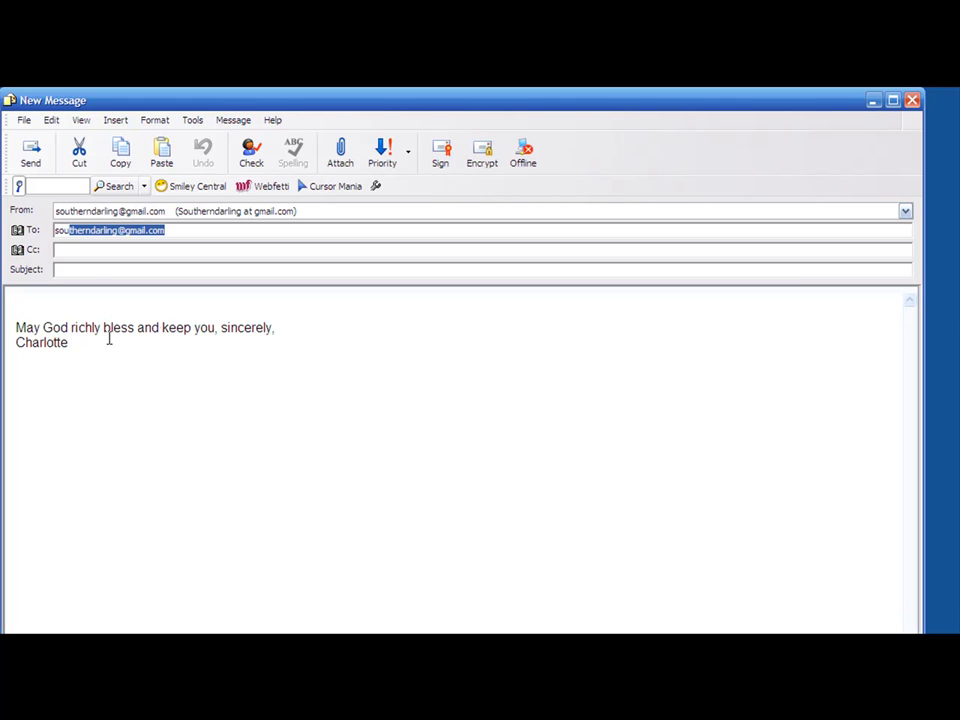
Address the message to the account's own e-mail via autocomplete and give it the subject 'pic'
click(58, 269)
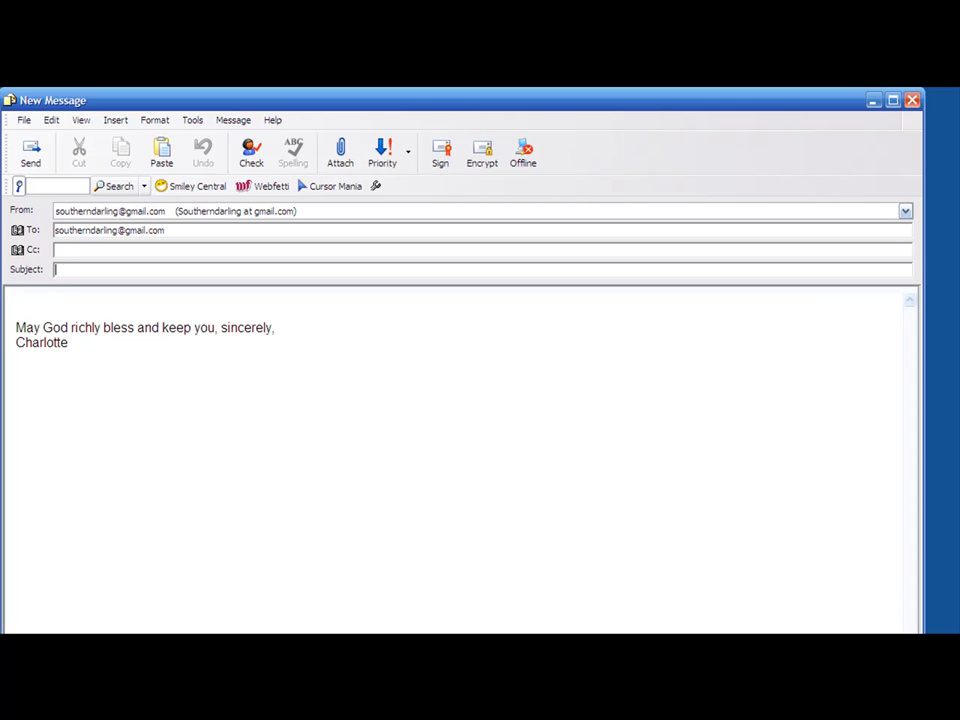
text(pic)
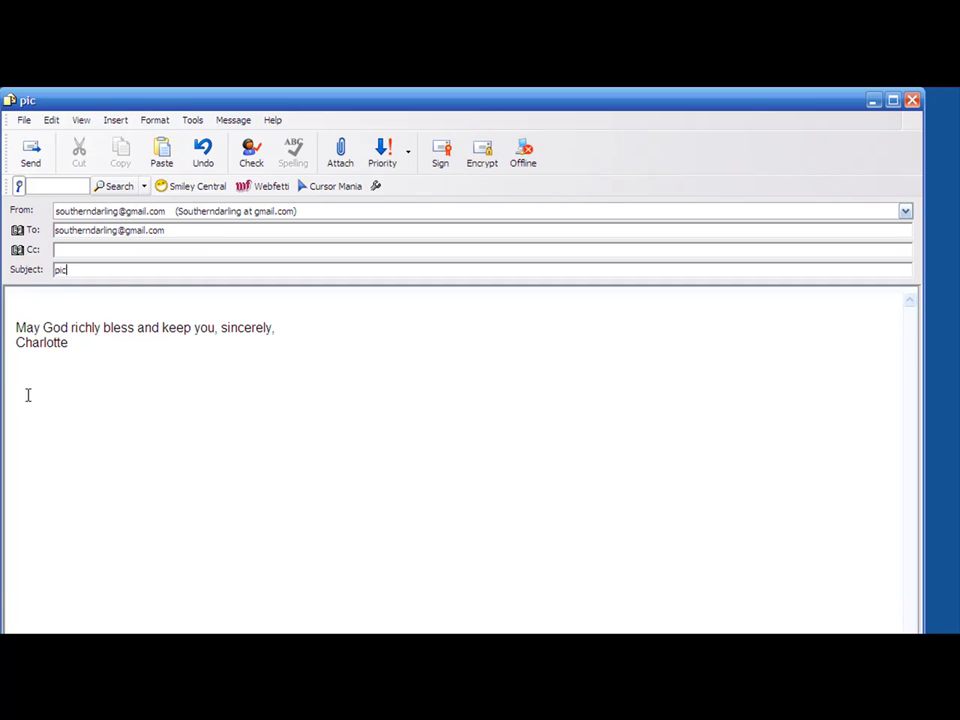
Add a new line after the signature, put the cursor at the body's top, and bring up the Insert menu
click(116, 121)
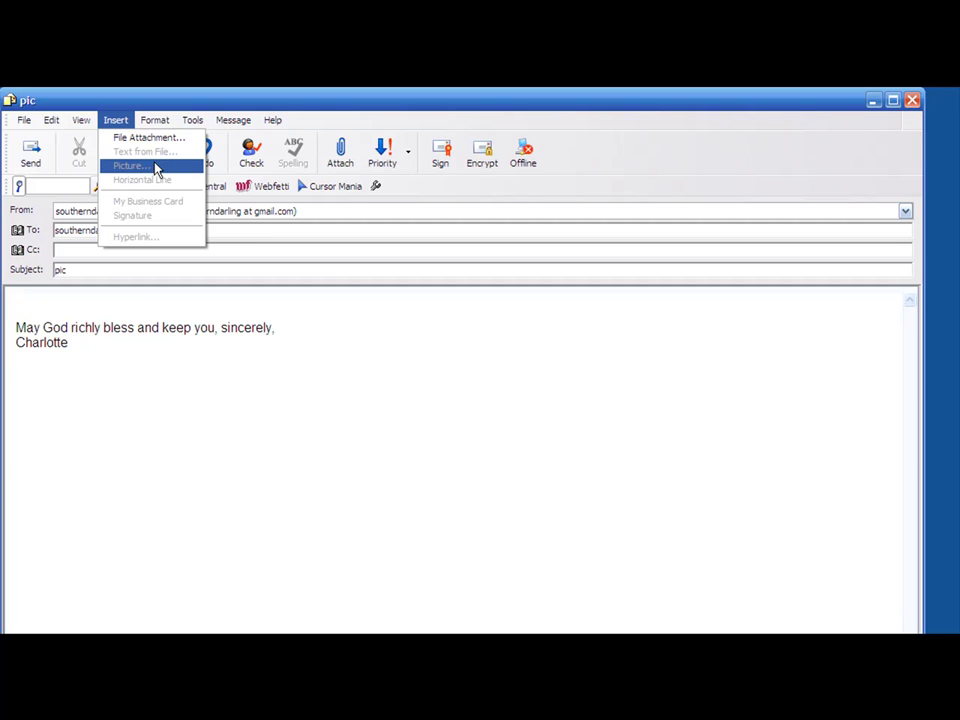
click(203, 441)
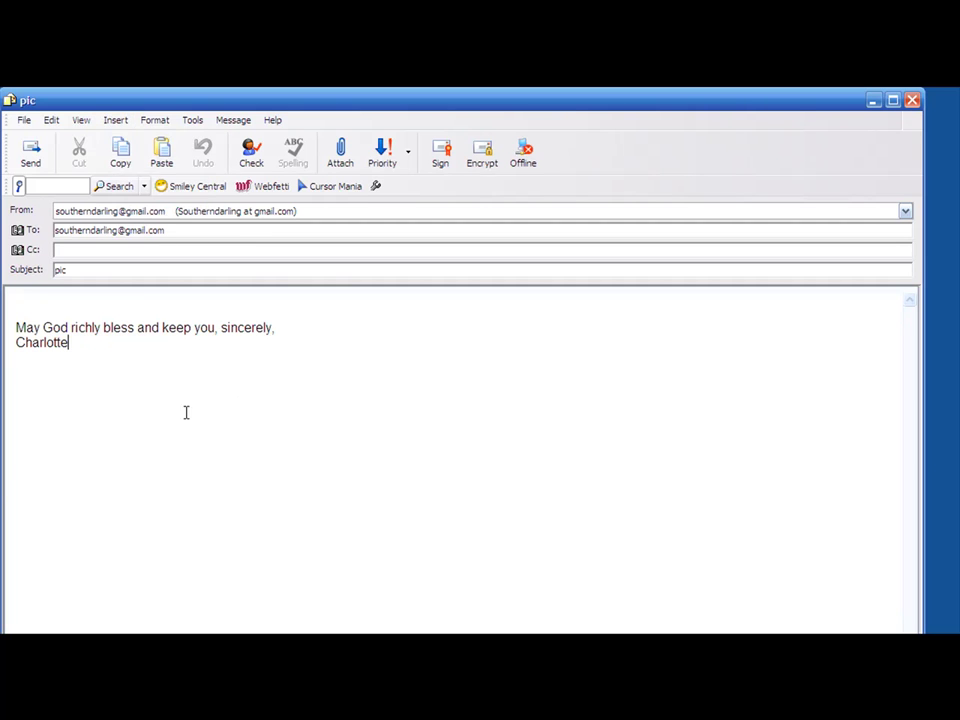
click(26, 298)
click(82, 347)
key(Return)
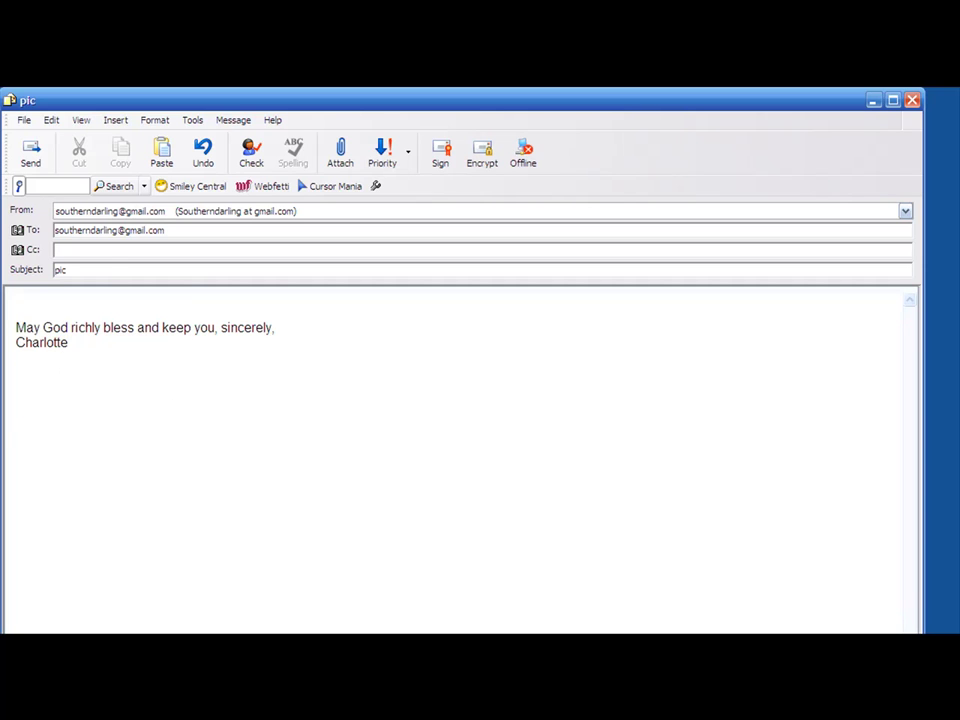
click(17, 300)
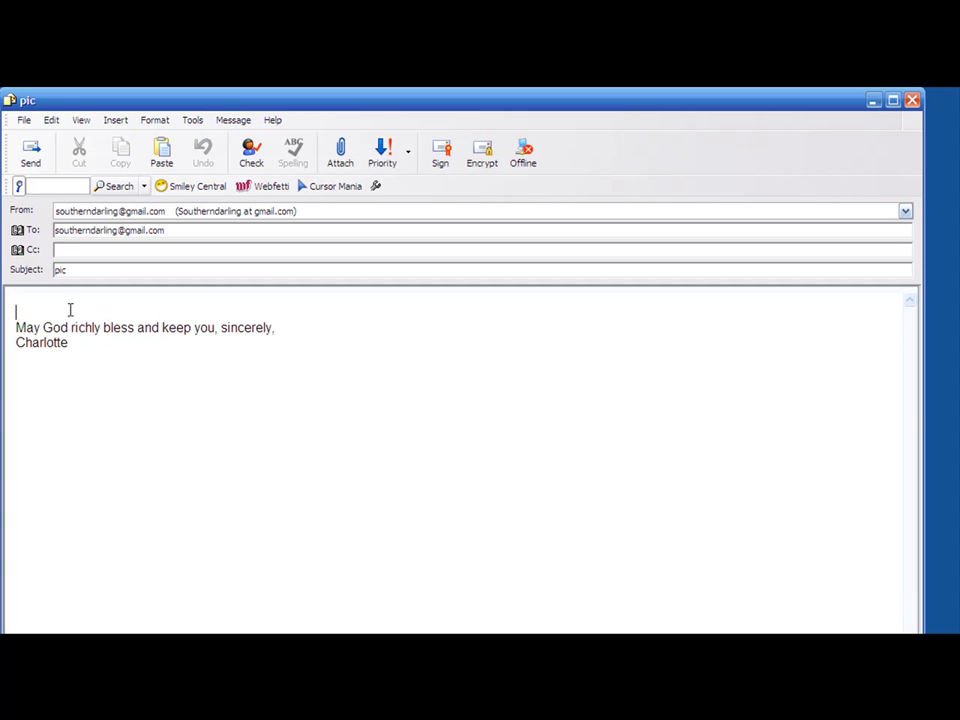
click(117, 121)
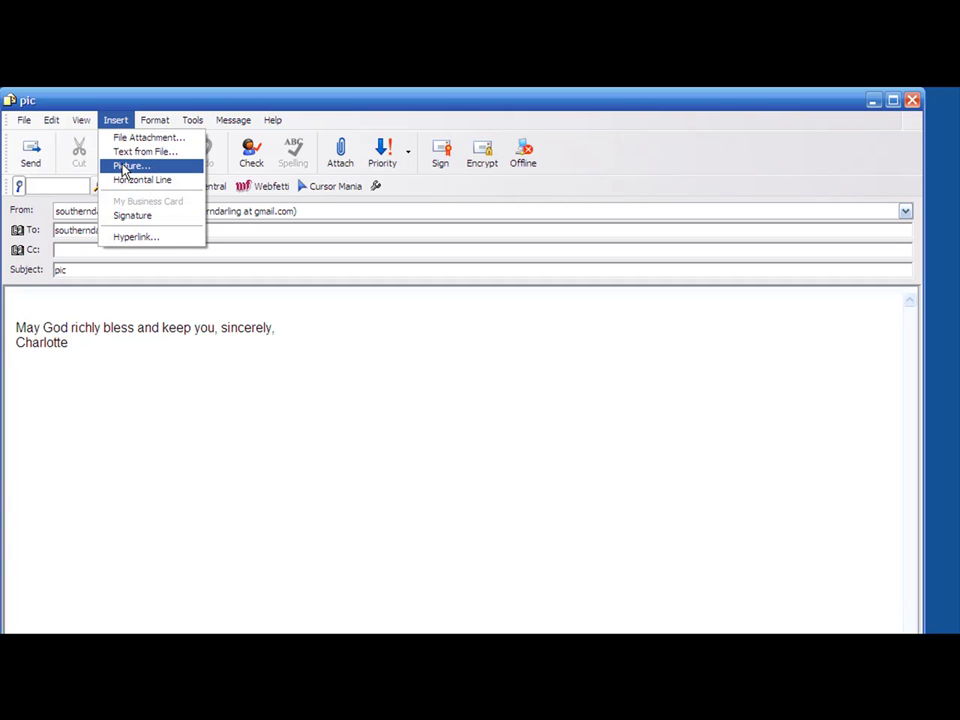
Open the Insert > Picture dialog and move it up and to the left
click(125, 167)
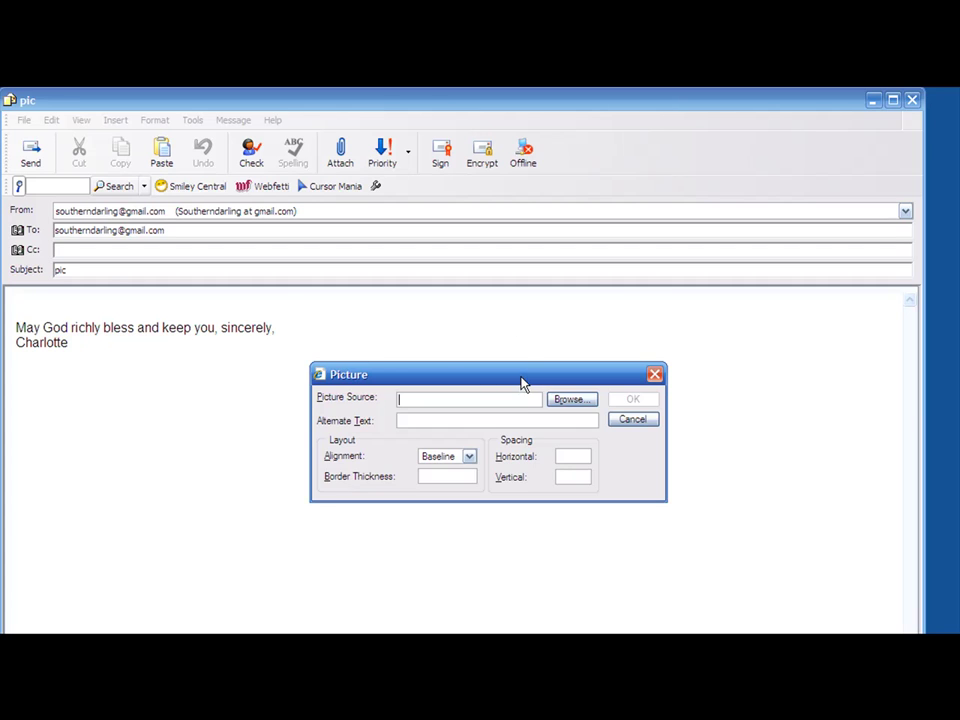
drag(520, 383, 490, 319)
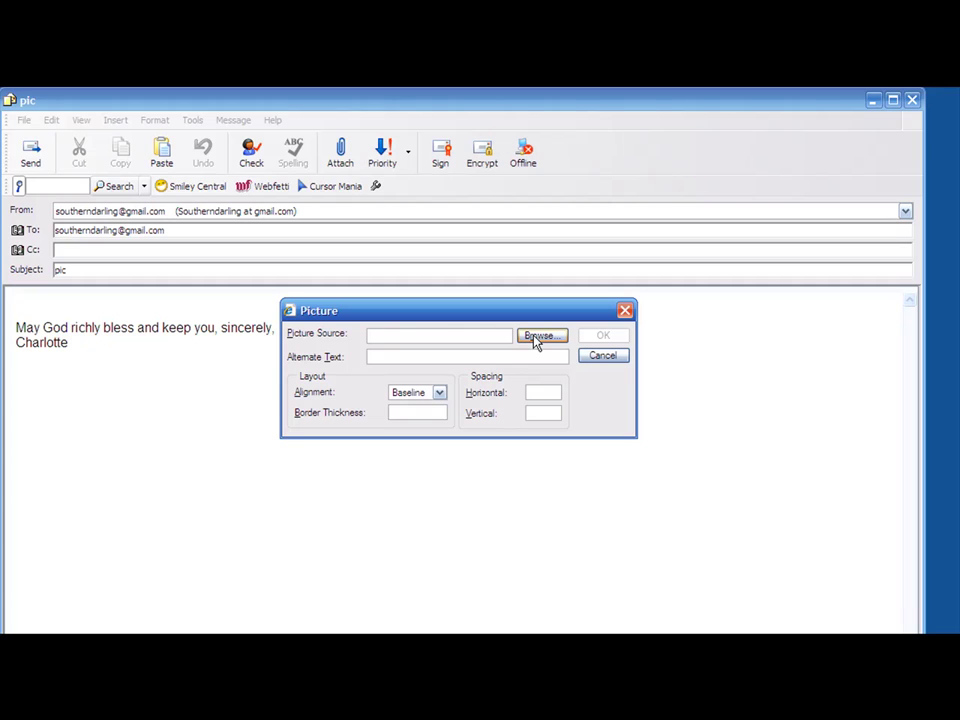
Browse to uscorrected1.jpg in the a folder and insert it into the message body
click(537, 338)
click(541, 336)
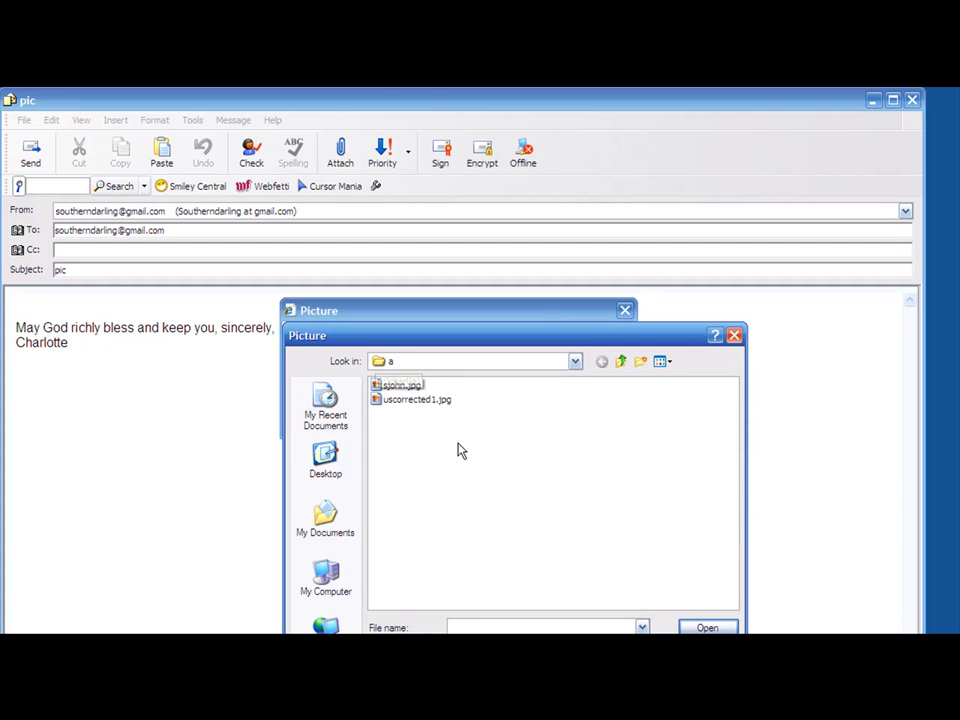
double_click(382, 400)
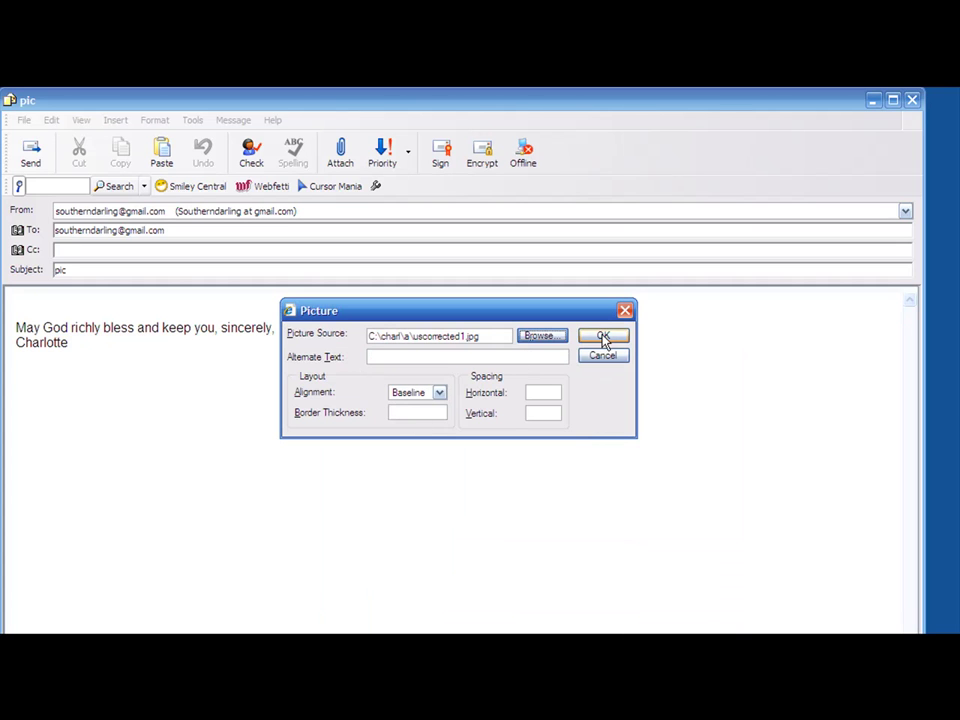
click(603, 335)
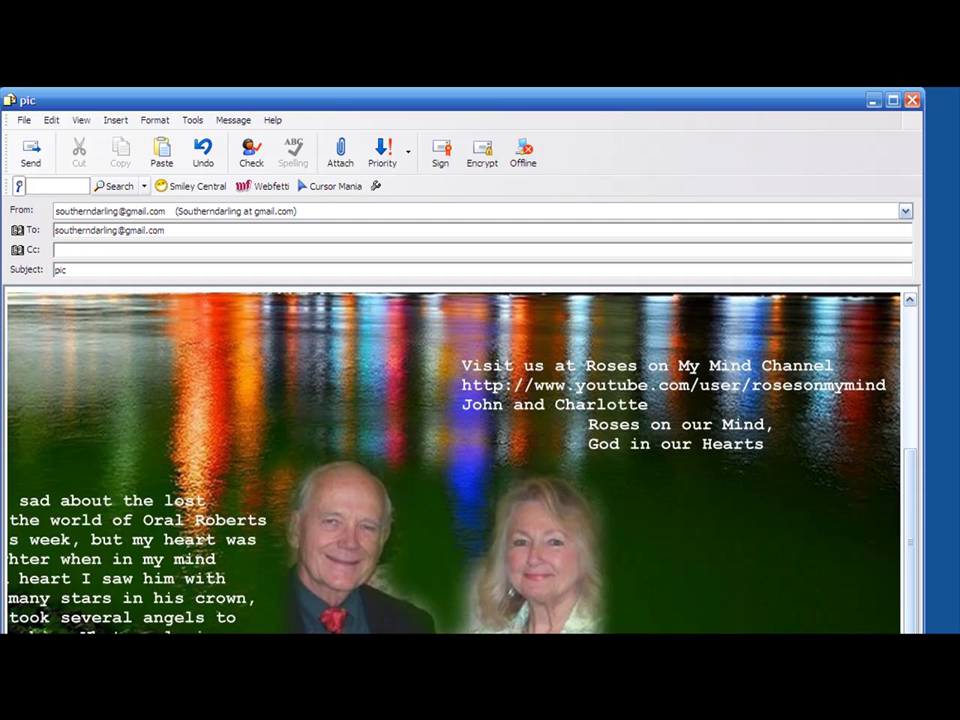
Attach sjohn.jpg to the pic message through the Insert Attachment dialog
click(341, 152)
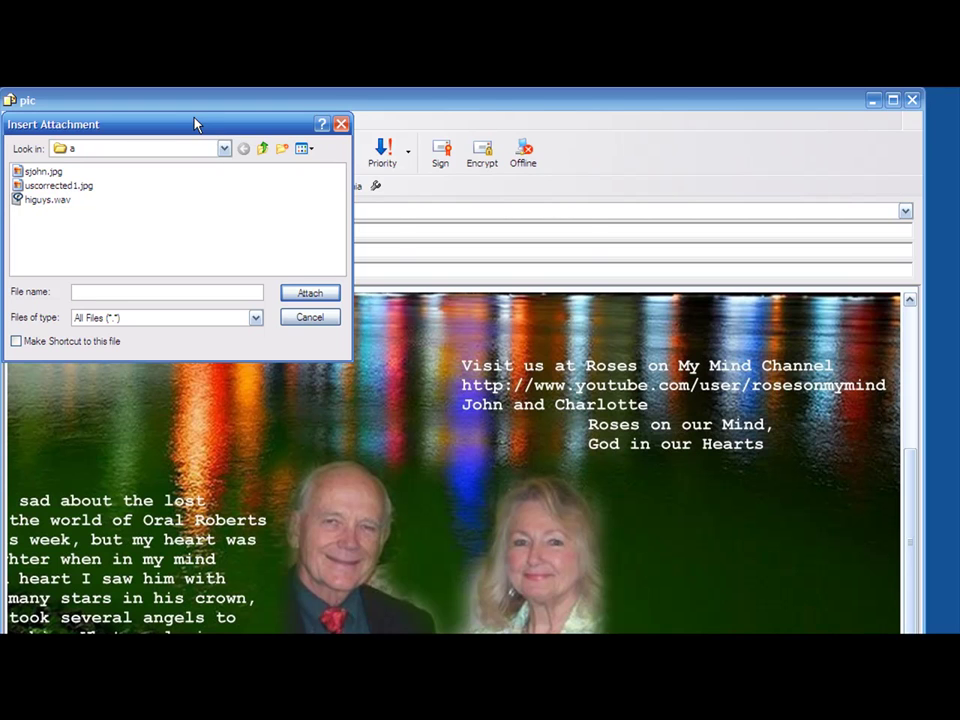
drag(195, 124, 455, 171)
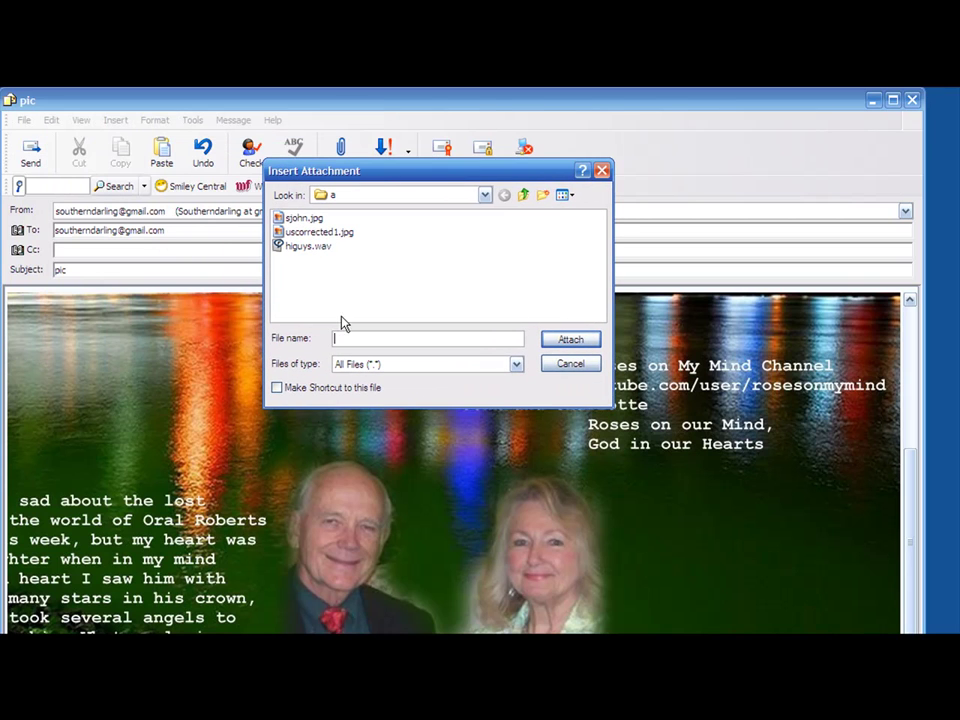
click(297, 219)
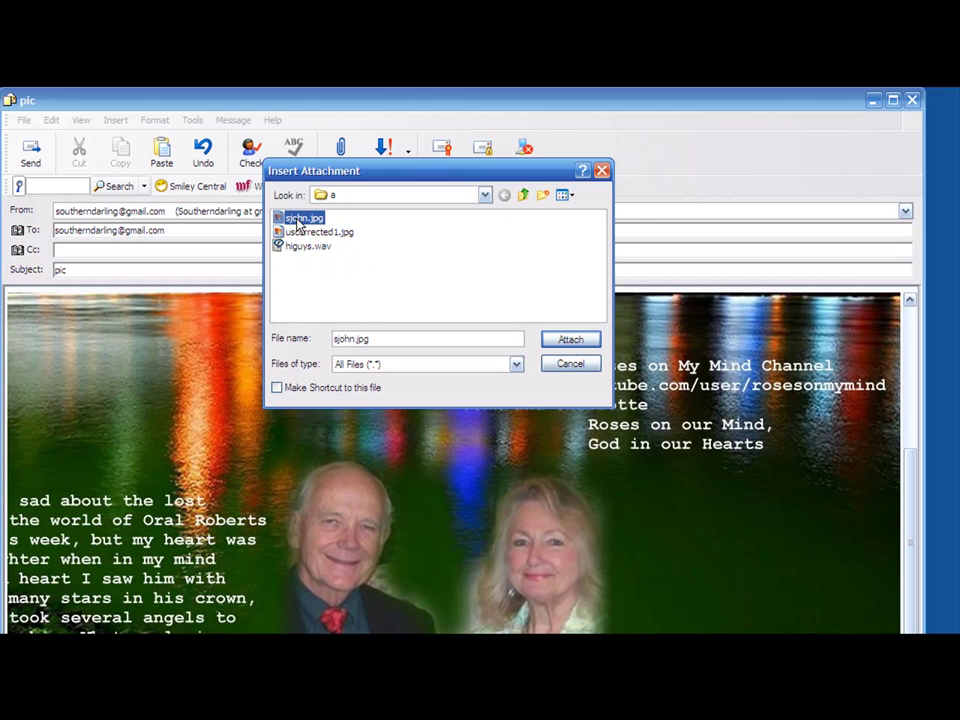
click(567, 341)
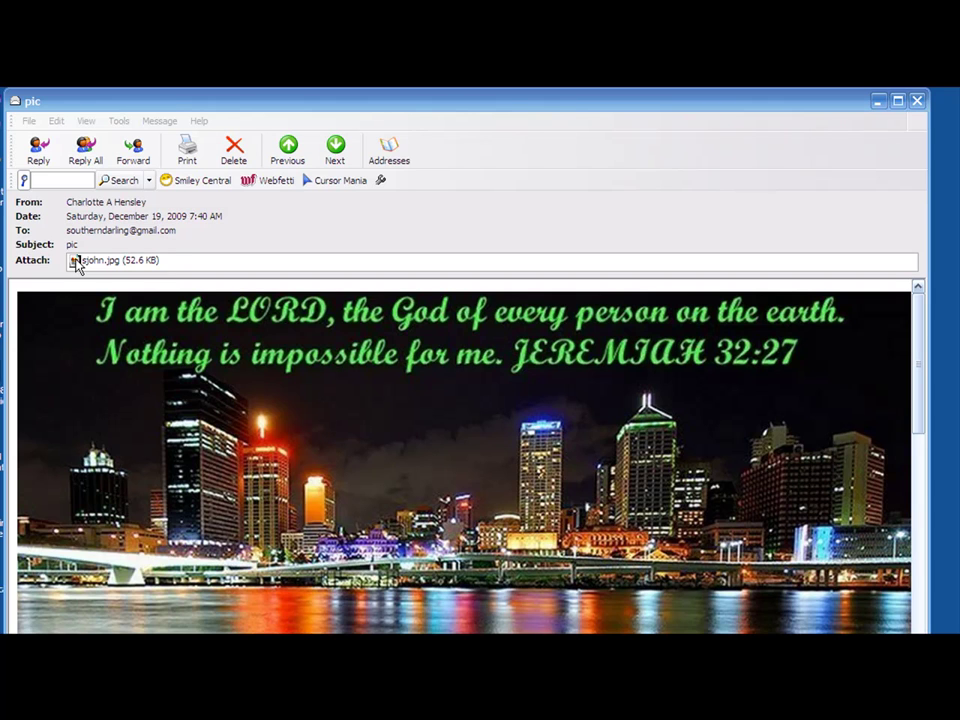
Right-click the sjohn.jpg attachment in the received pic message to show its options
right_click(76, 263)
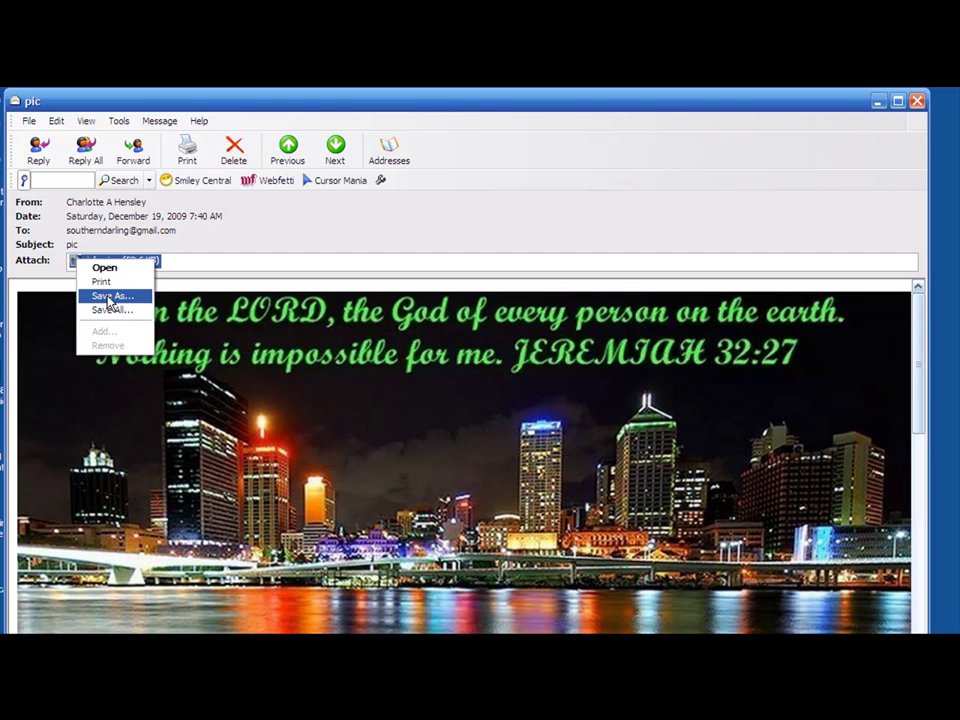
Choose Save As for the attachment and navigate to the C:\charl\a folder
click(109, 297)
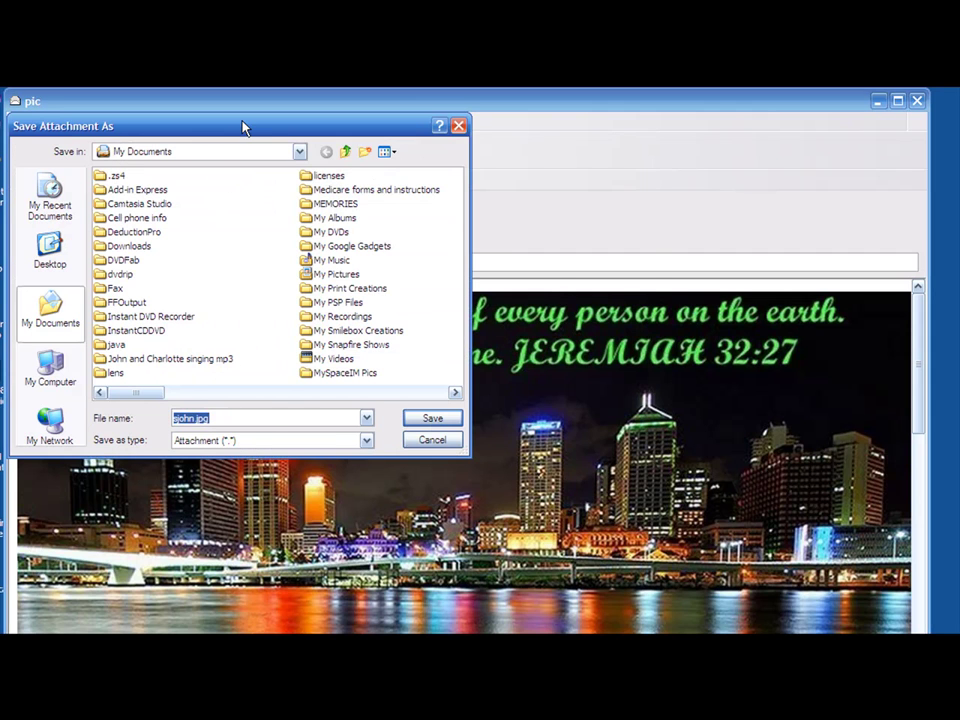
drag(243, 130, 433, 188)
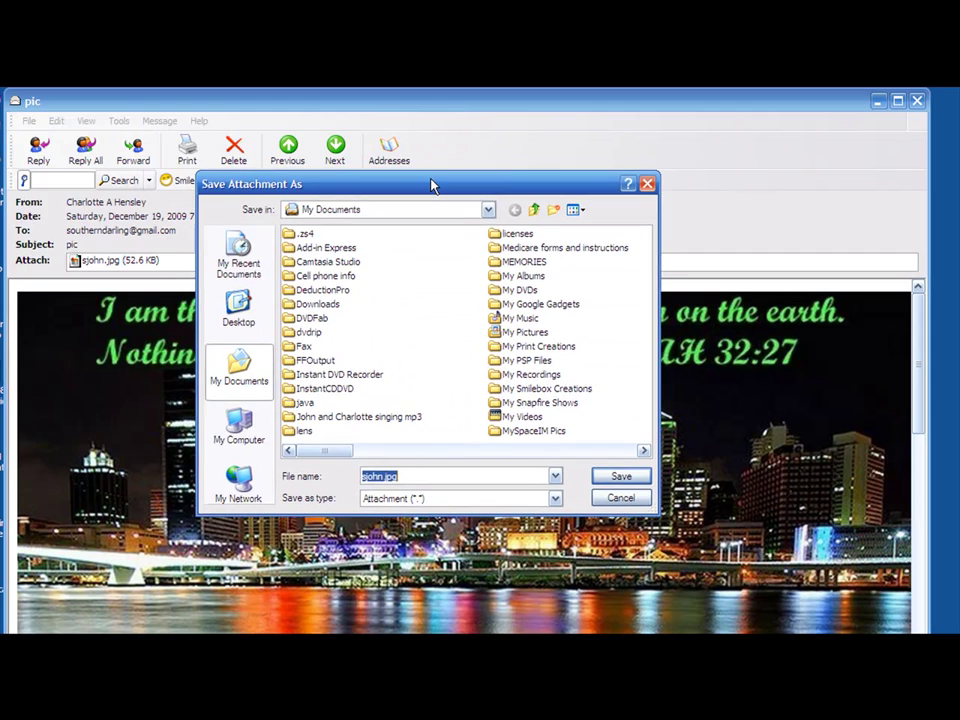
click(490, 210)
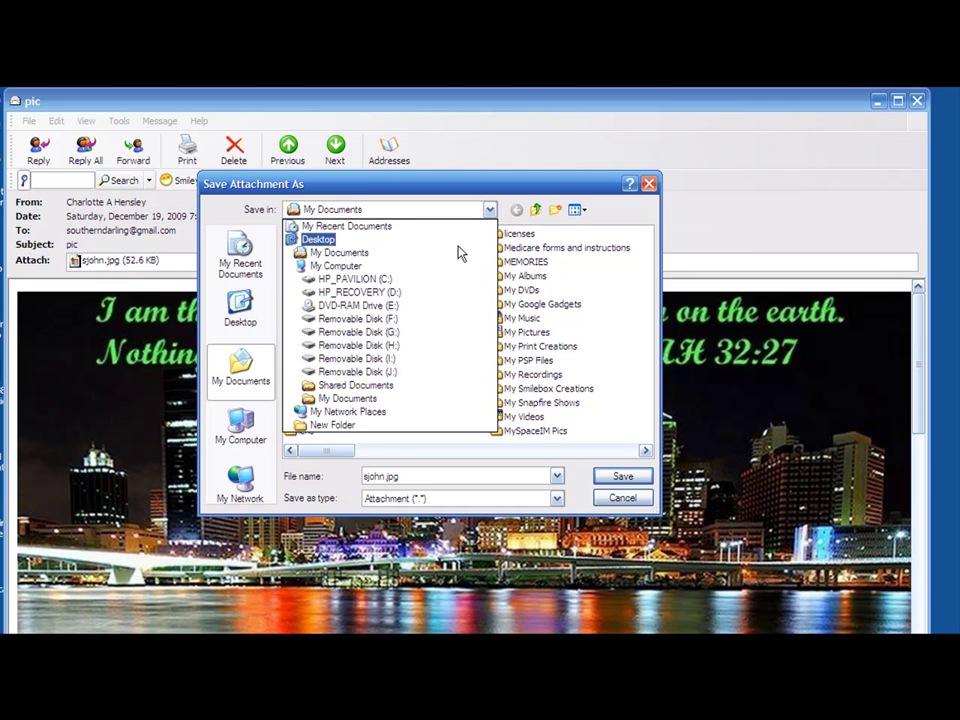
click(421, 281)
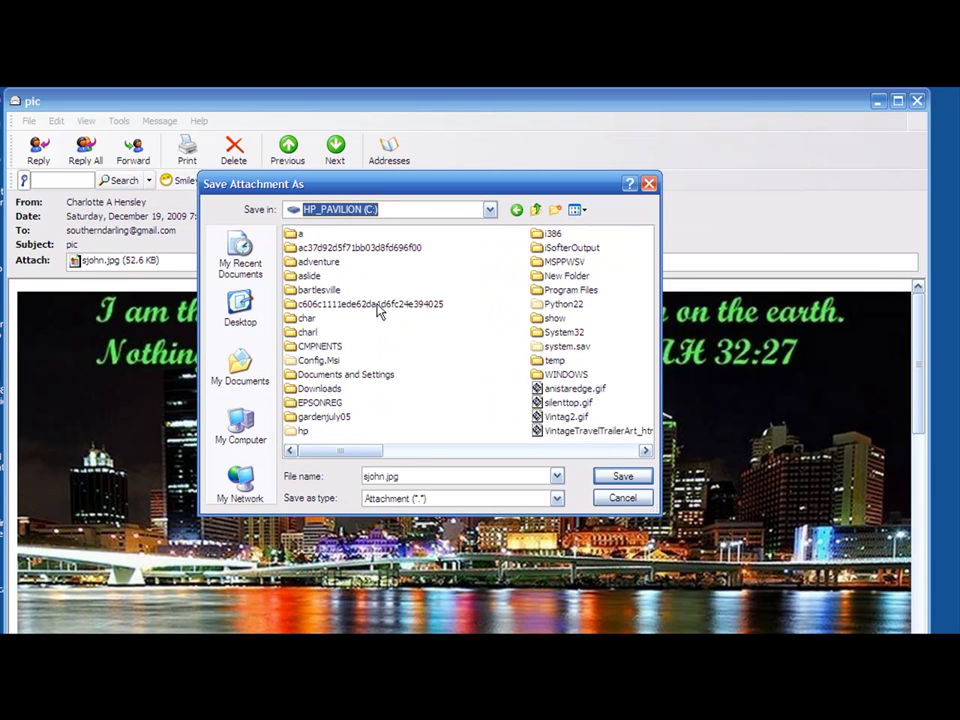
double_click(306, 332)
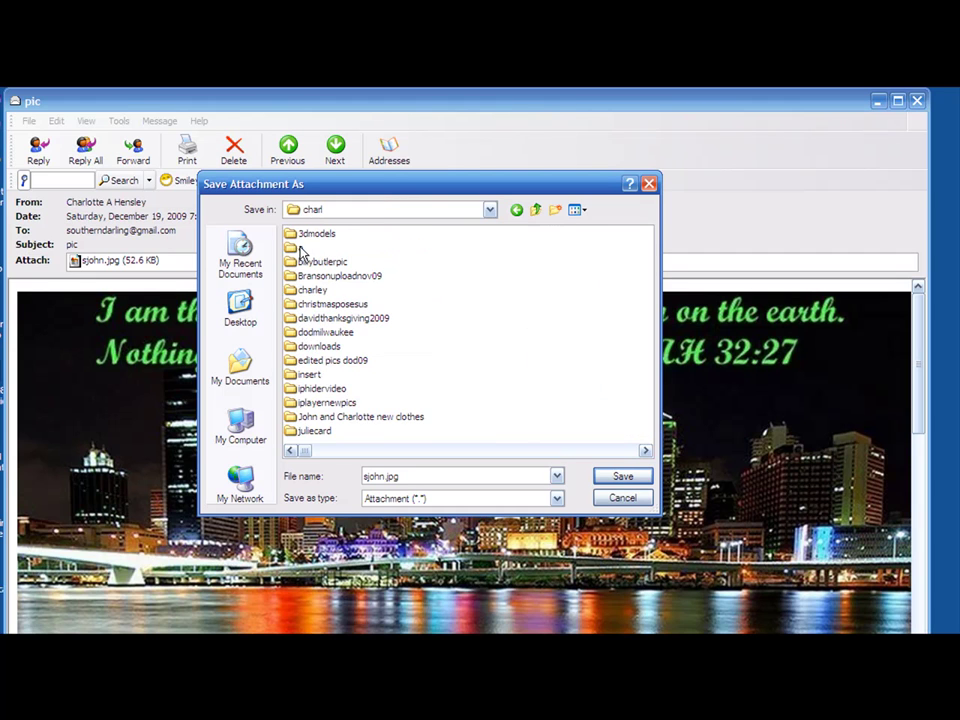
double_click(300, 247)
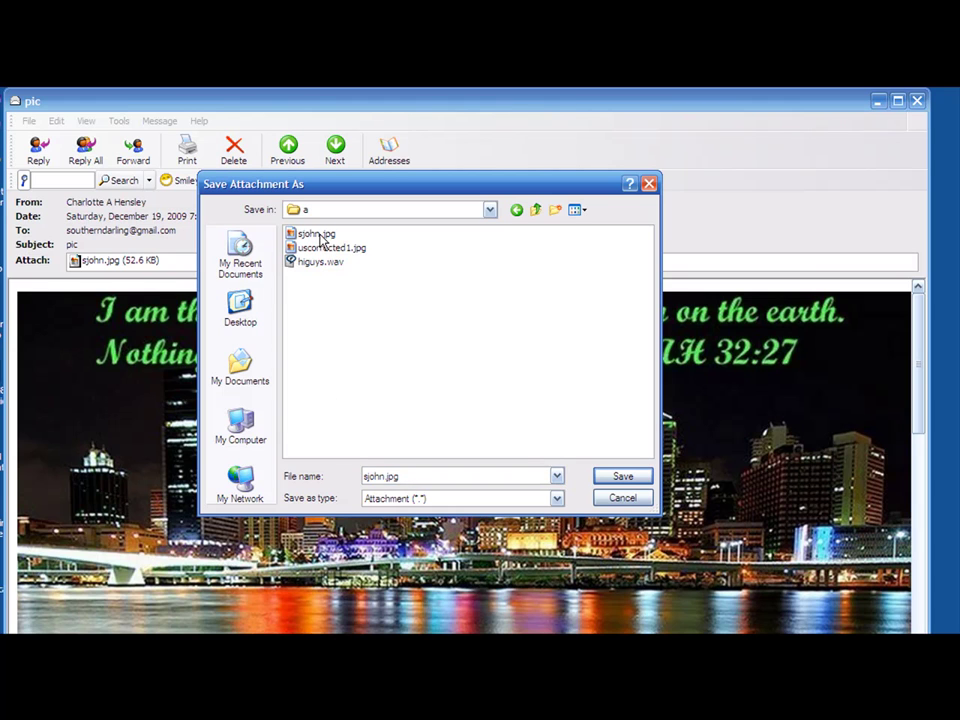
Rename the file to sjohnz.jpg and save it
double_click(382, 474)
click(384, 476)
text(z)
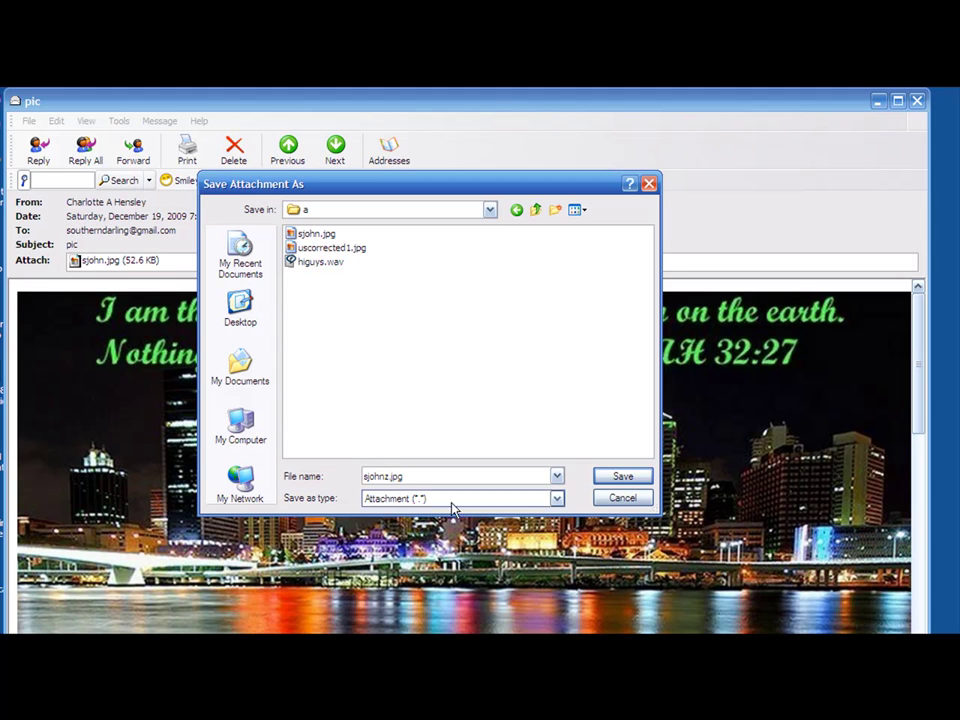
click(621, 476)
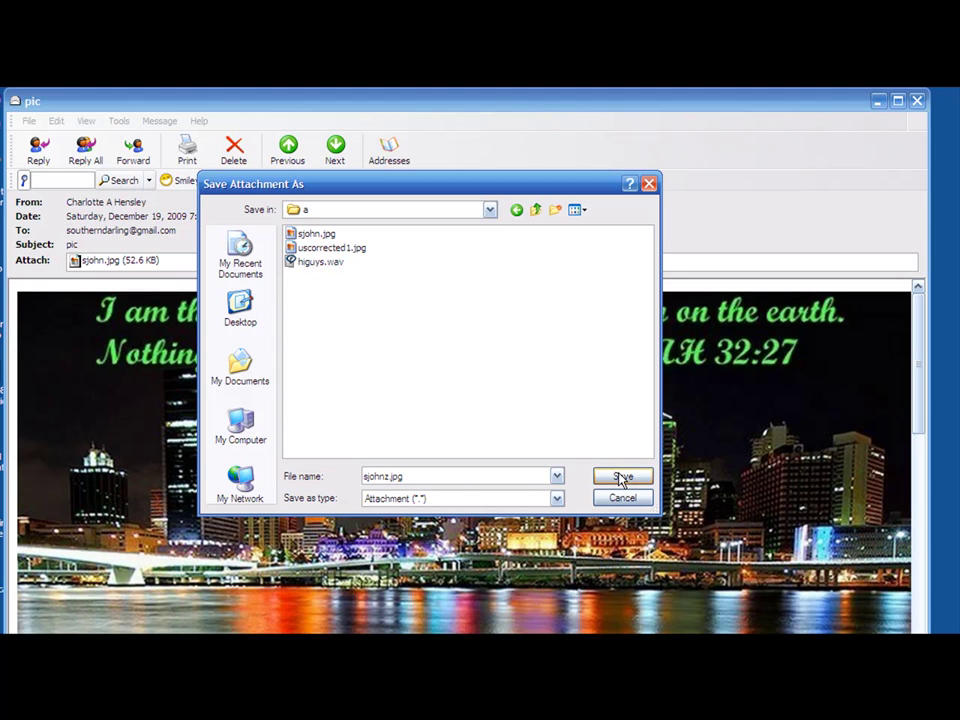